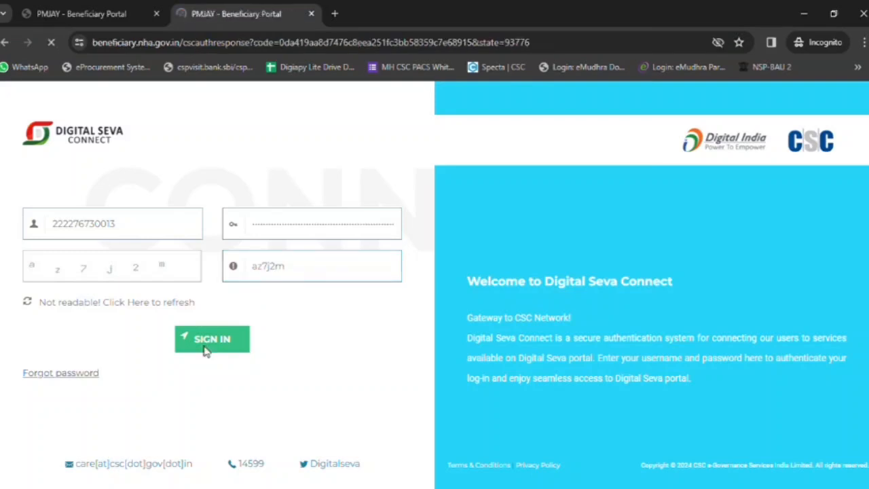
Step: Sign in to Digital Seva Connect with the CSC credentials and captcha, then go to the UMP sign-up page
{"action": "left_click", "coordinate": [410, 293]}
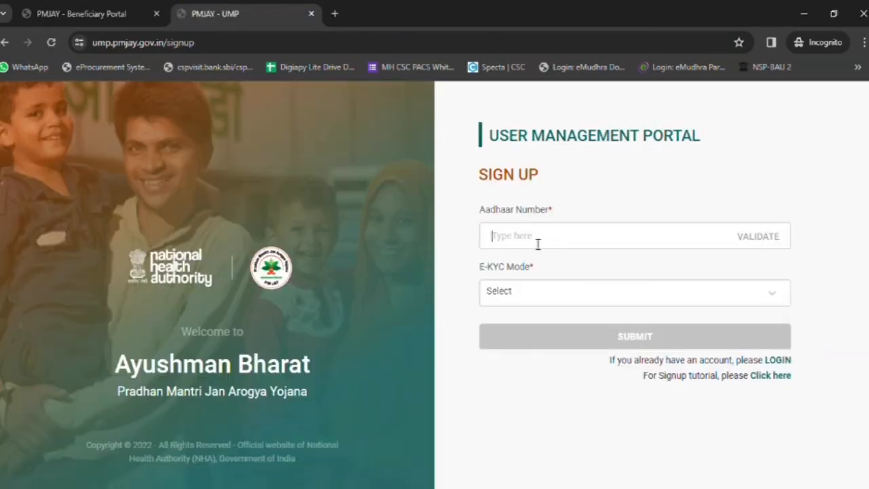
{"action": "left_click", "coordinate": [538, 244]}
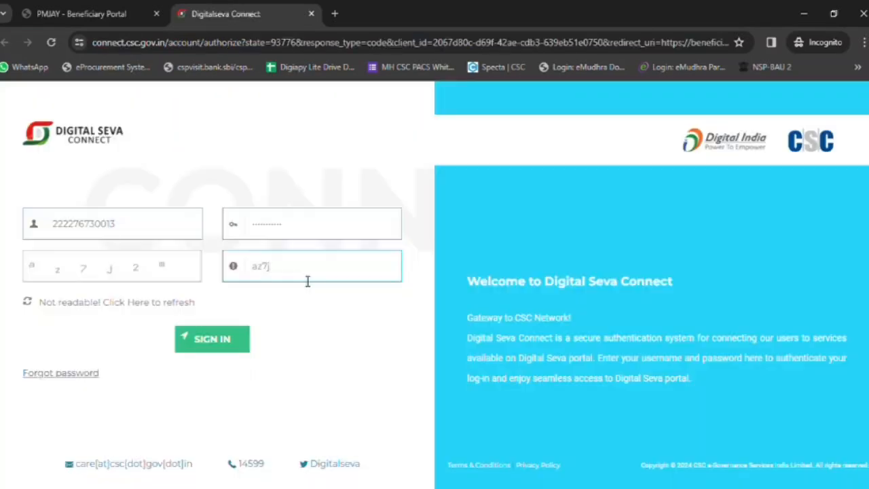
{"action": "left_click", "coordinate": [212, 340]}
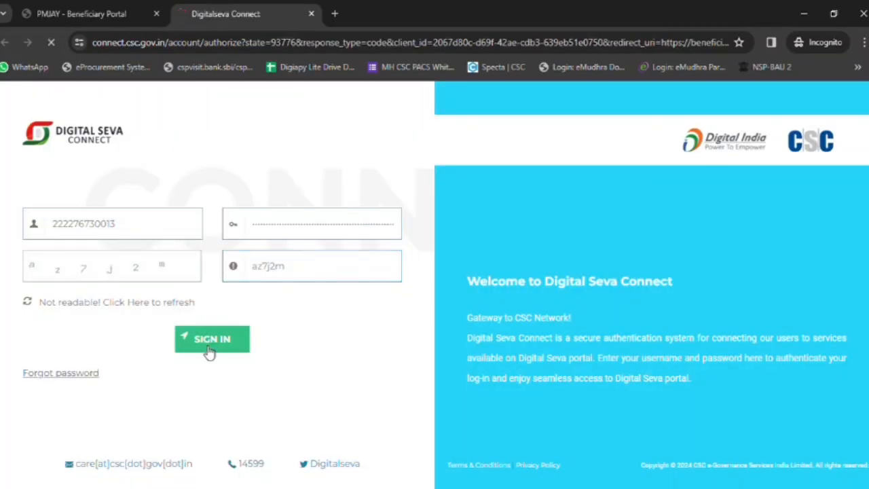
{"action": "left_click", "coordinate": [427, 297]}
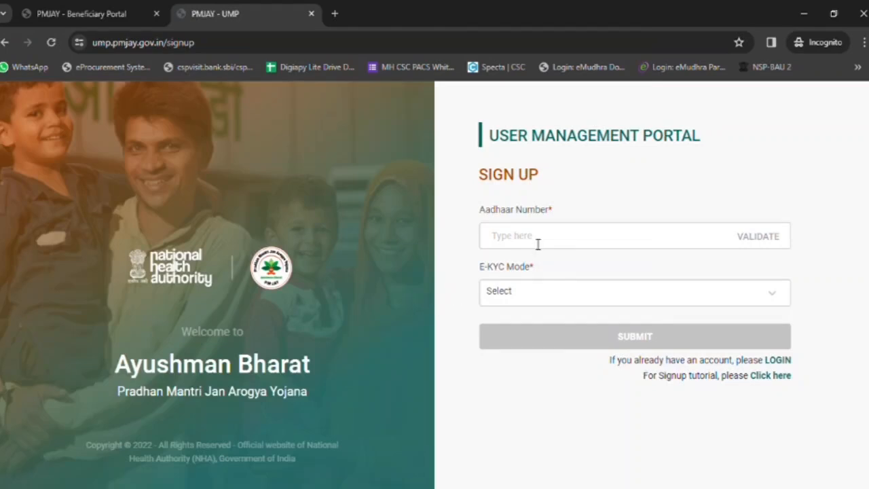
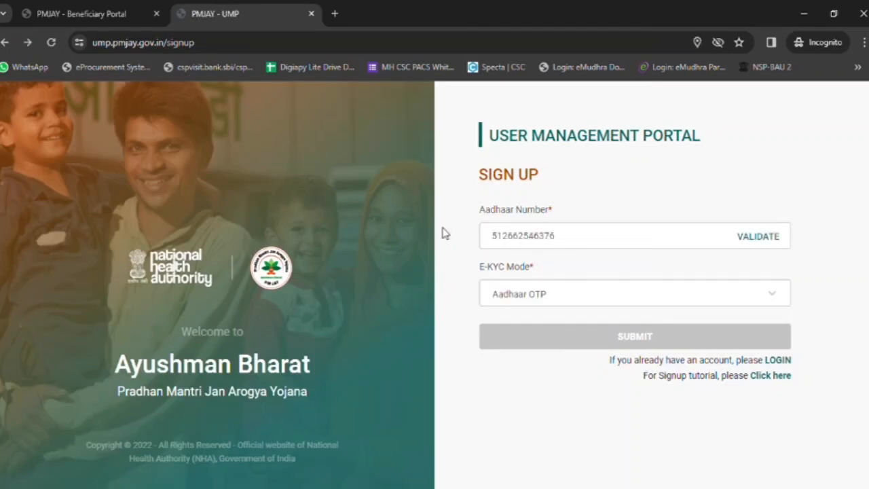
Step: Validate the Aadhaar number, choose Aadhaar OTP e-KYC mode, give consent and request the OTP
{"action": "left_click", "coordinate": [774, 239]}
{"action": "left_click", "coordinate": [540, 311]}
{"action": "left_click", "coordinate": [530, 340]}
{"action": "left_click", "coordinate": [89, 233]}
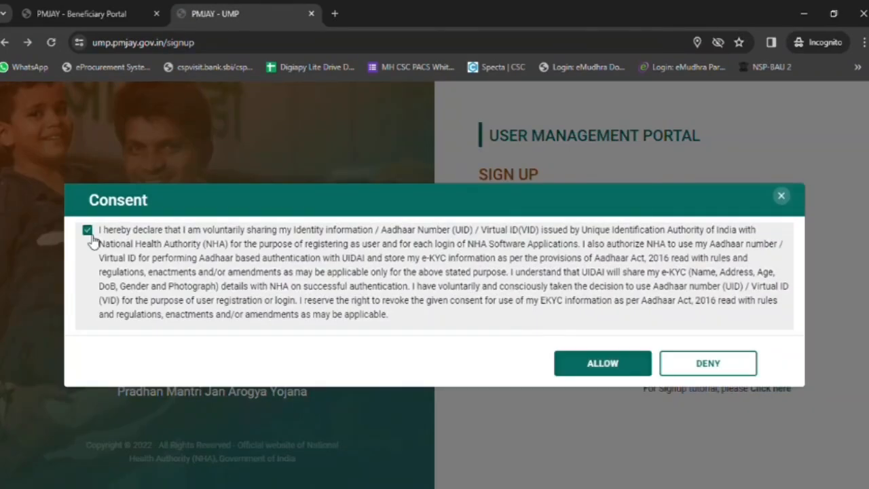
{"action": "left_click", "coordinate": [563, 365]}
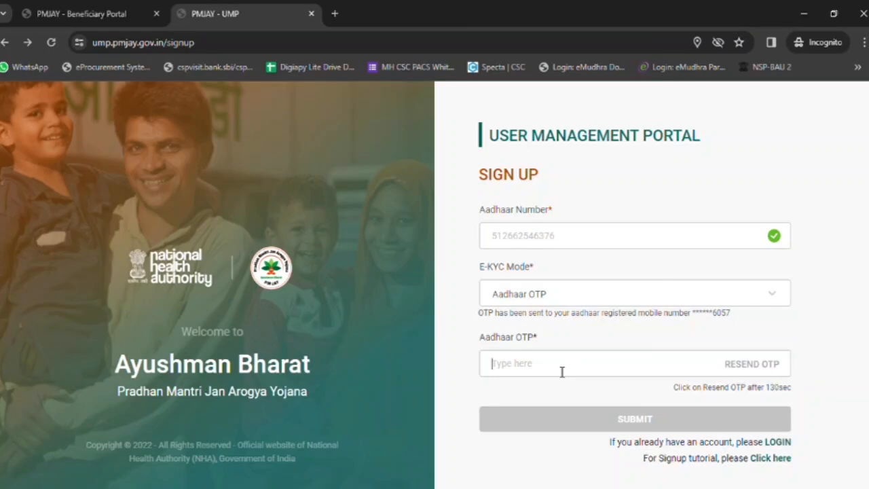
Step: Submit the Aadhaar OTP and mark the current address as same as the Aadhaar address
{"action": "key", "text": "Return"}
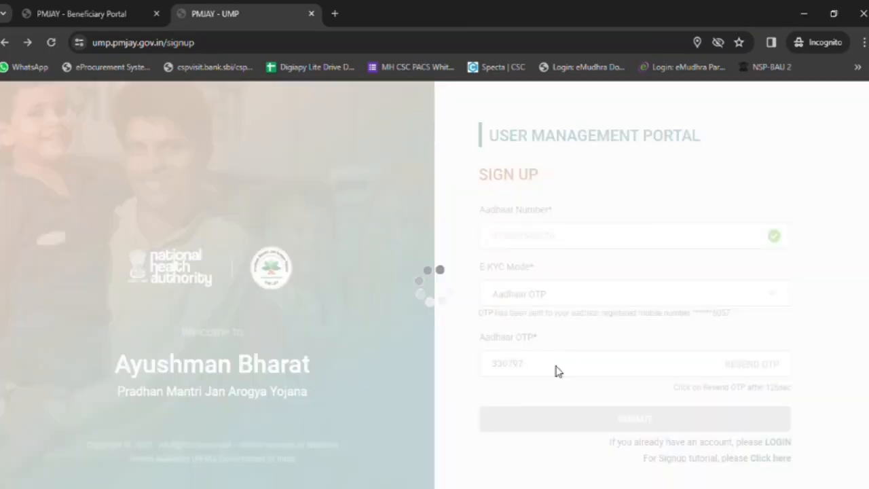
{"action": "left_click", "coordinate": [41, 311]}
{"action": "scroll", "coordinate": [299, 331], "scroll_direction": "down", "scroll_amount": 3}
{"action": "left_click", "coordinate": [139, 286]}
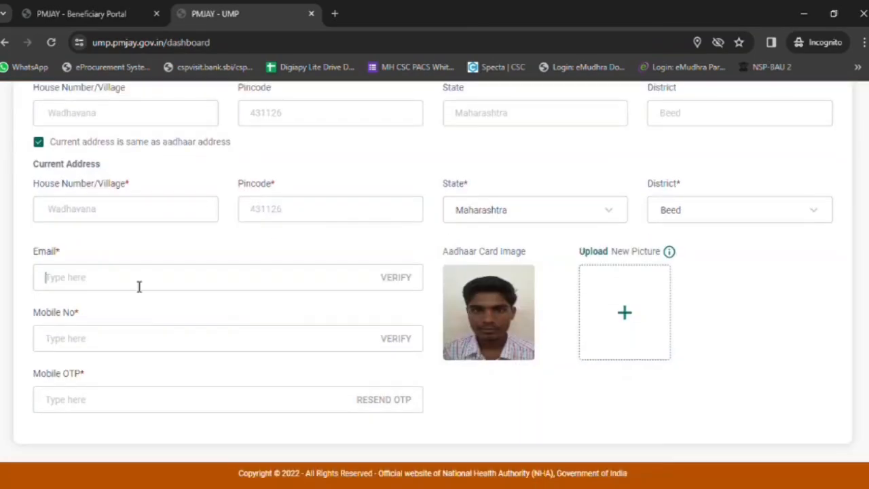
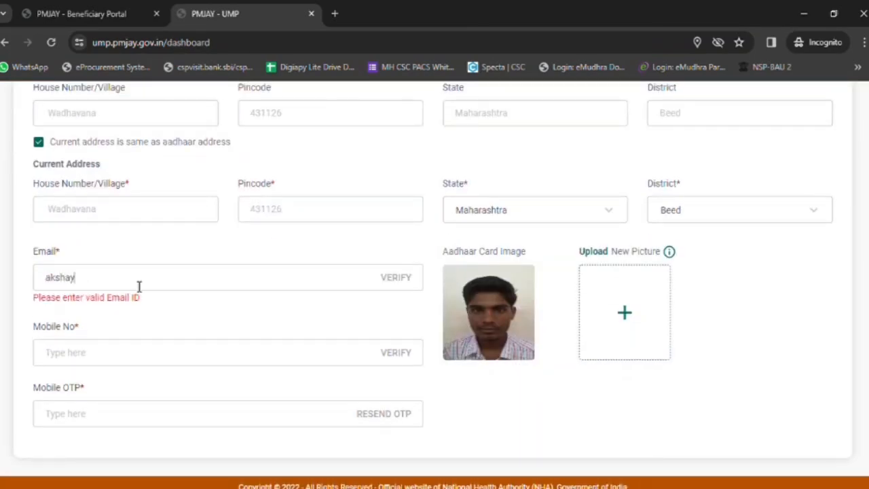
Step: Enter and verify the account's e-mail address and mobile number, filling in the received mobile OTP
{"action": "left_click", "coordinate": [393, 279]}
{"action": "left_click", "coordinate": [173, 367]}
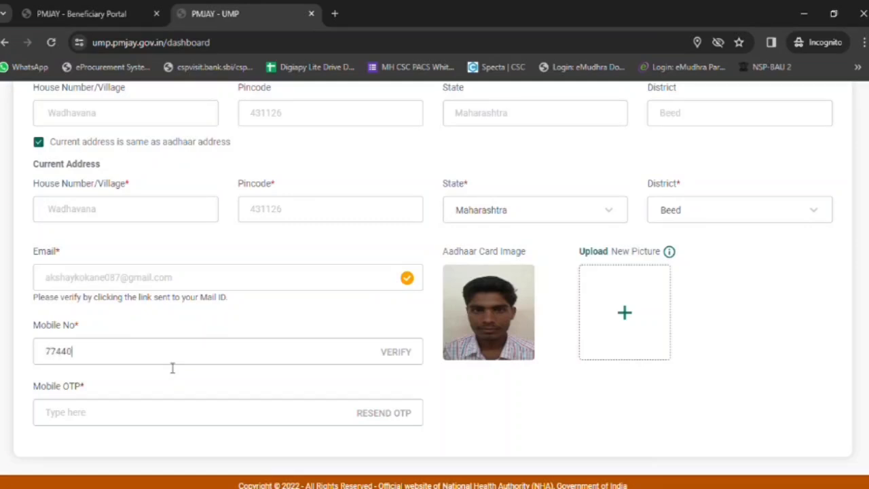
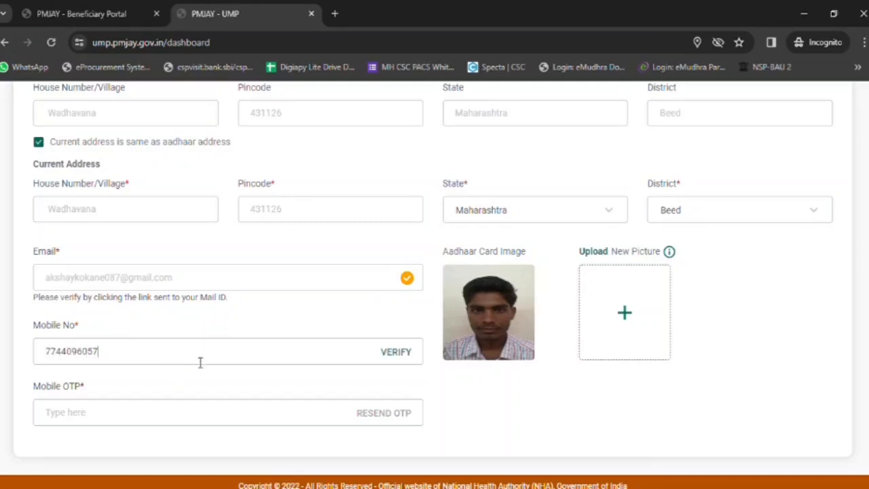
{"action": "left_click", "coordinate": [404, 356]}
{"action": "left_click", "coordinate": [210, 431]}
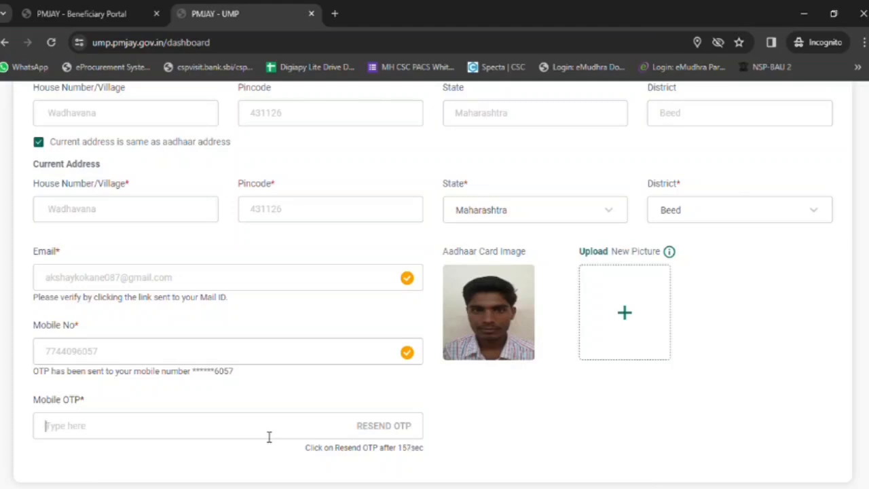
{"action": "scroll", "coordinate": [596, 403], "scroll_direction": "down", "scroll_amount": 3}
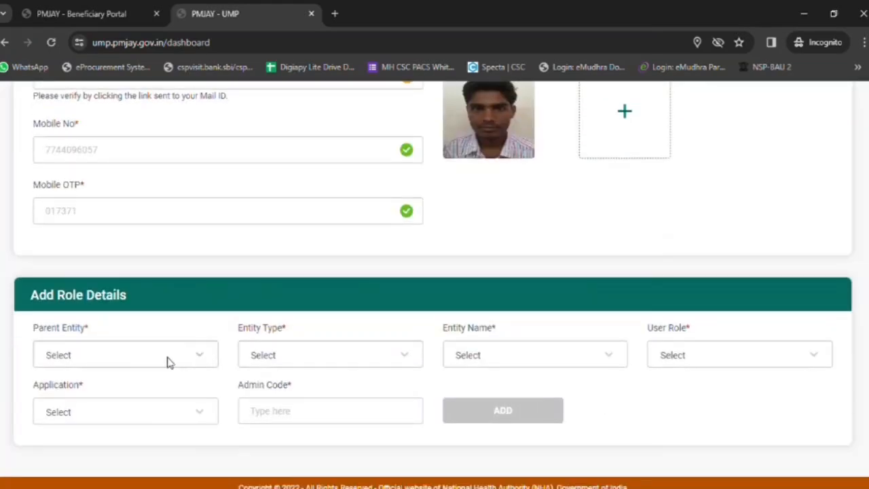
Step: Choose parent entity SHA Maharashtra, entity type Card Creation Agency, entity name CSC, and enter the CSC ID
{"action": "left_click", "coordinate": [167, 362]}
{"action": "left_click", "coordinate": [107, 340]}
{"action": "type", "text": "sha ma"}
{"action": "left_click", "coordinate": [80, 373]}
{"action": "left_click", "coordinate": [276, 340]}
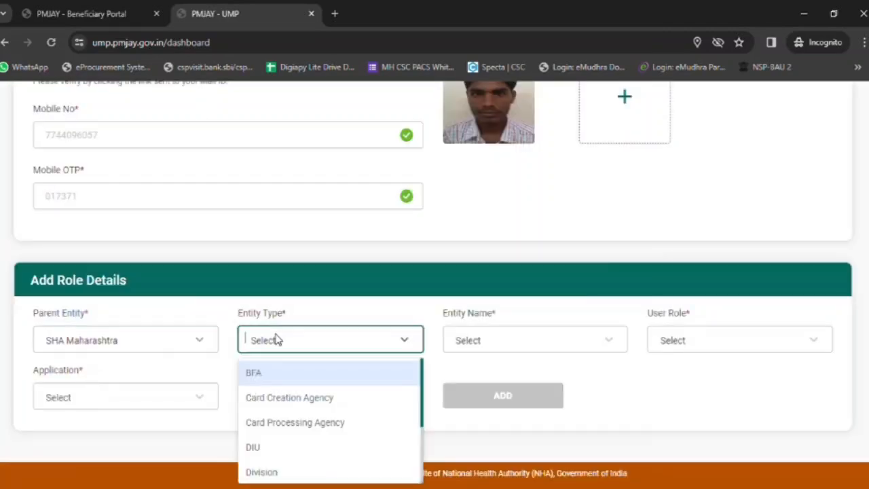
{"action": "left_click", "coordinate": [271, 400]}
{"action": "left_click", "coordinate": [484, 341]}
{"action": "scroll", "coordinate": [476, 400], "scroll_direction": "down", "scroll_amount": 2}
{"action": "scroll", "coordinate": [475, 411], "scroll_direction": "up", "scroll_amount": 1}
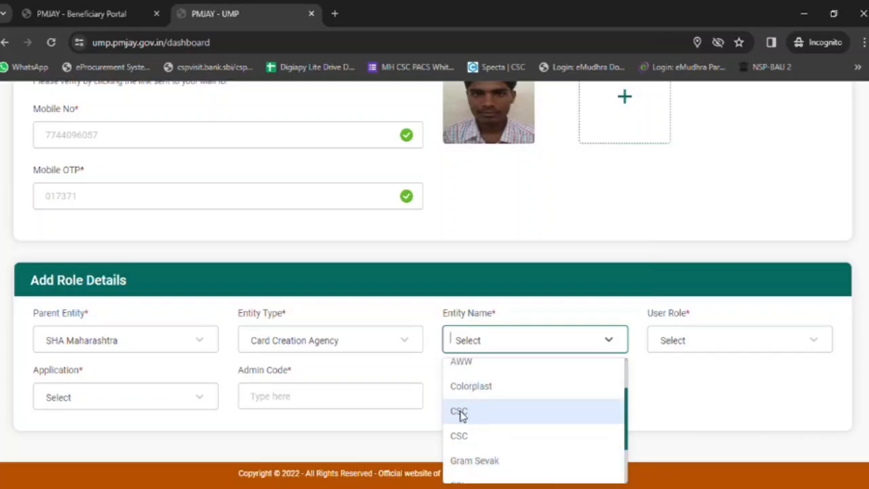
{"action": "left_click", "coordinate": [460, 412]}
{"action": "left_click", "coordinate": [684, 338]}
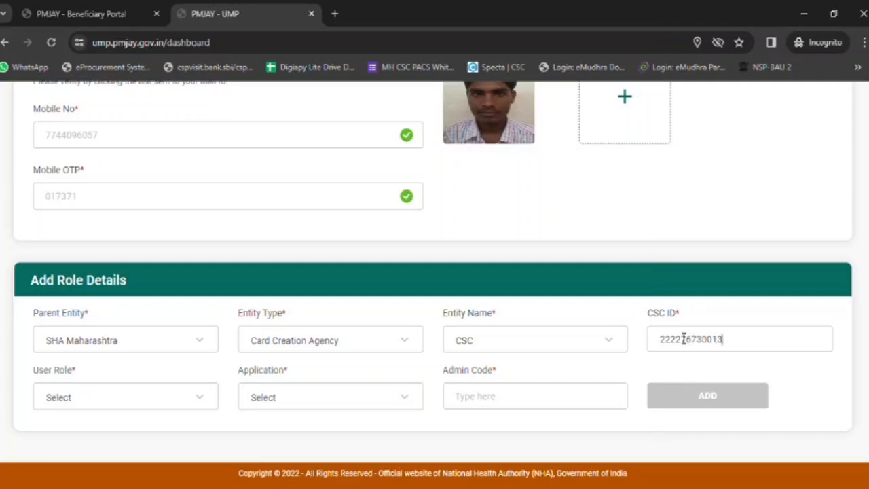
Step: Set user role Operator-BIS and application BIS, enter the admin code, and add the role
{"action": "left_click", "coordinate": [156, 408]}
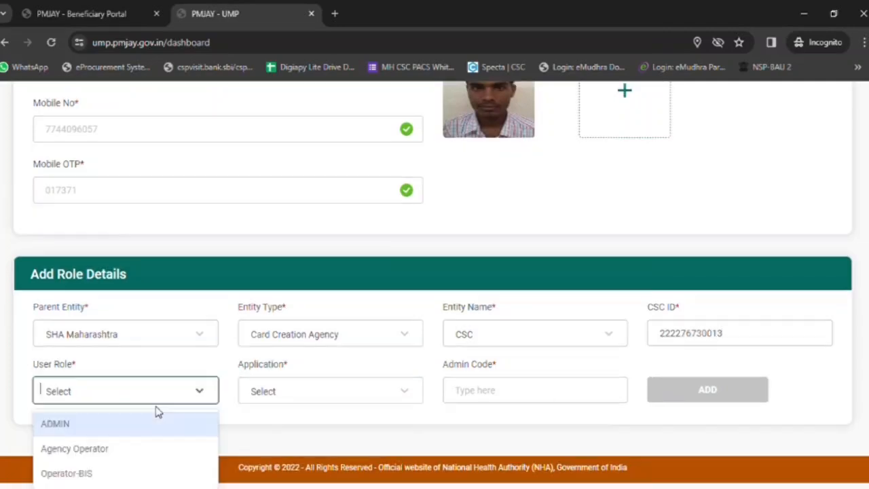
{"action": "left_click", "coordinate": [72, 473]}
{"action": "left_click", "coordinate": [311, 405]}
{"action": "left_click", "coordinate": [270, 435]}
{"action": "left_click", "coordinate": [494, 401]}
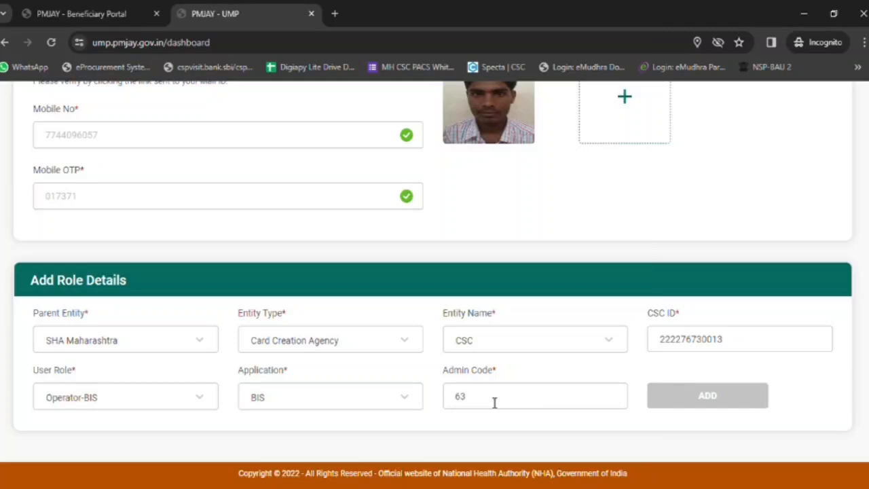
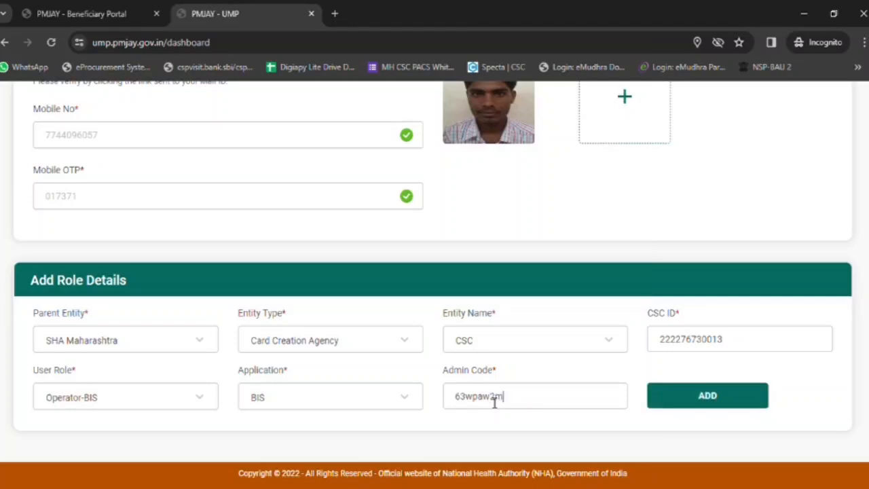
{"action": "left_click_drag", "start_coordinate": [506, 402], "coordinate": [453, 406]}
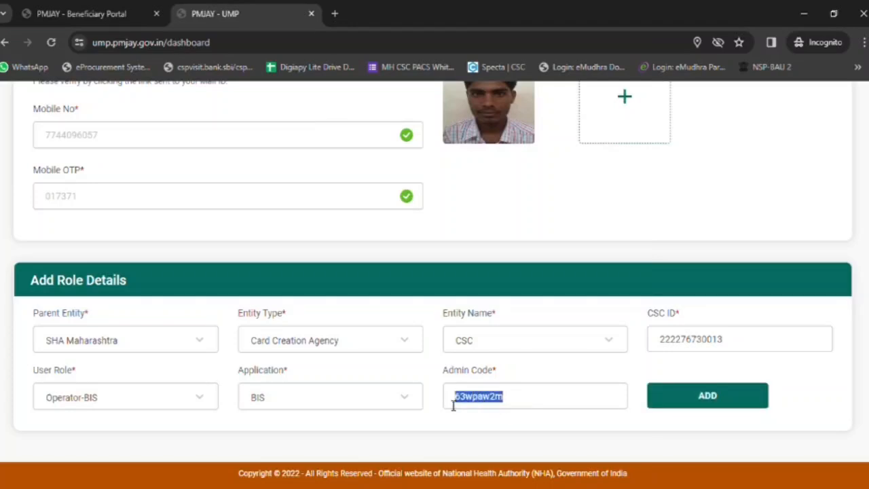
{"action": "left_click", "coordinate": [722, 405]}
{"action": "scroll", "coordinate": [657, 403], "scroll_direction": "down", "scroll_amount": 3}
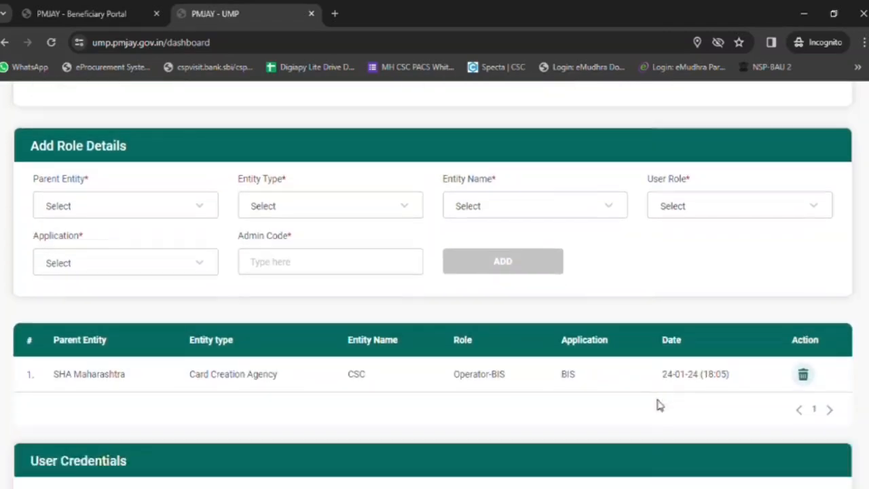
Step: Paste the chosen username, enter and confirm the password, submit, and acknowledge the Account Created message
{"action": "scroll", "coordinate": [294, 340], "scroll_direction": "down", "scroll_amount": 2}
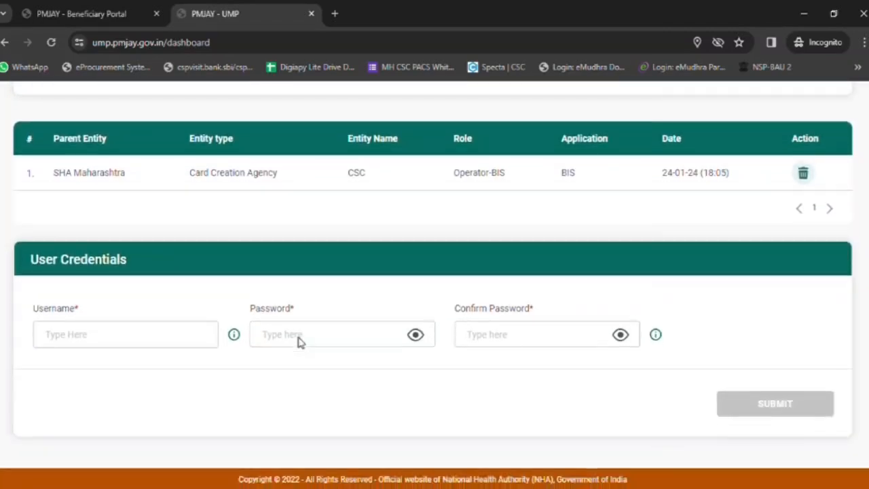
{"action": "left_click", "coordinate": [165, 344]}
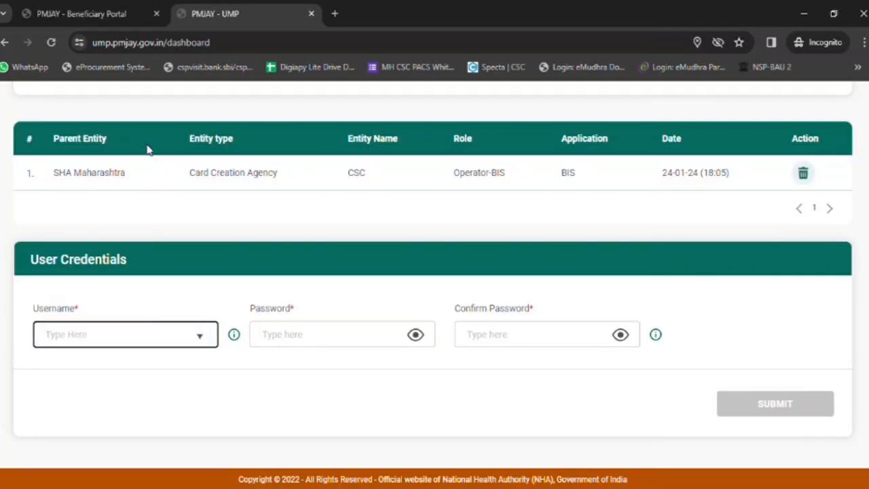
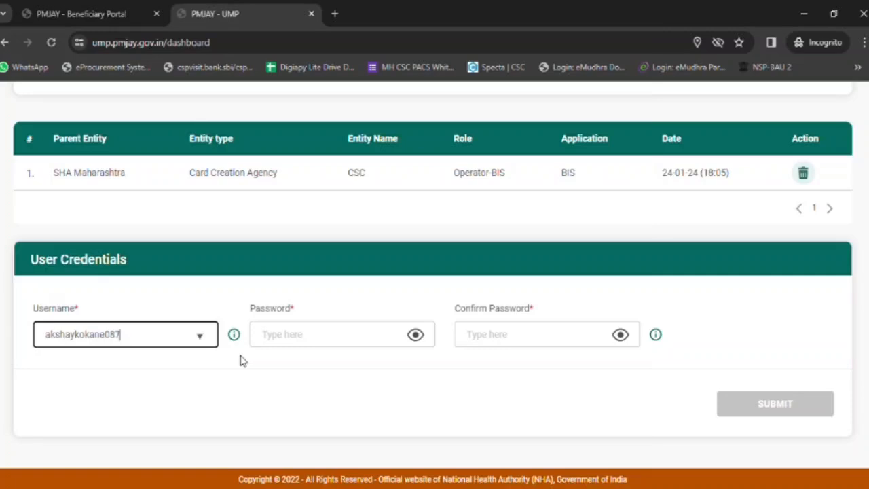
{"action": "left_click", "coordinate": [281, 342]}
{"action": "type", "text": "****"}
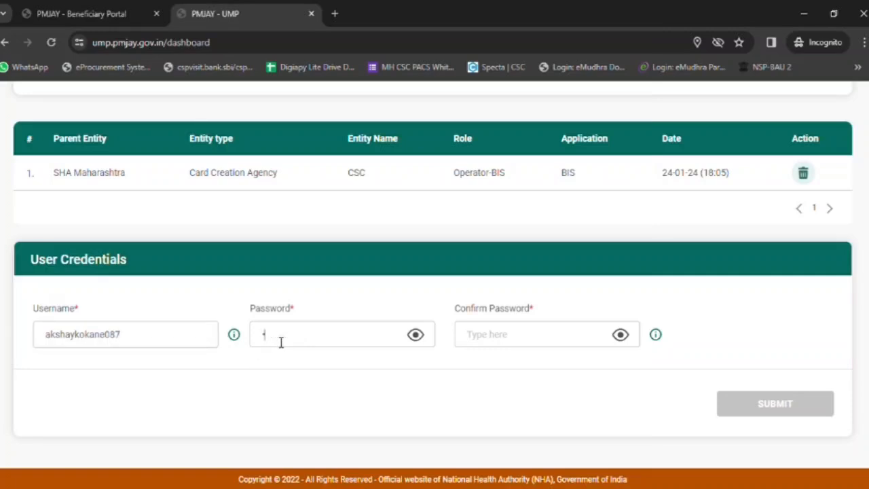
{"action": "type", "text": "*****"}
{"action": "left_click", "coordinate": [512, 341]}
{"action": "type", "text": "**********"}
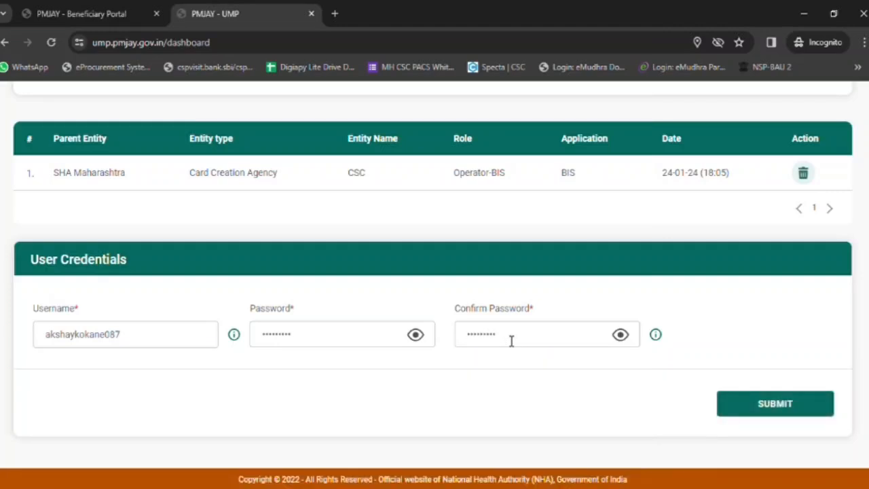
{"action": "left_click", "coordinate": [756, 406]}
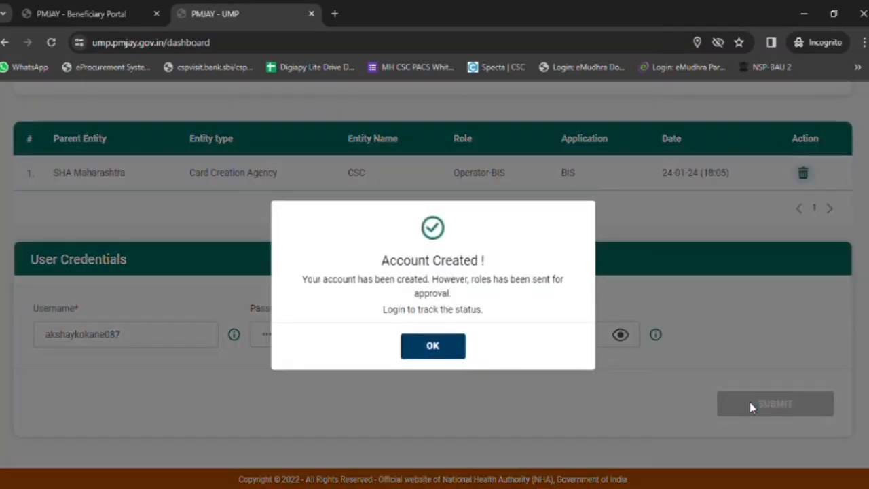
{"action": "left_click", "coordinate": [433, 348]}
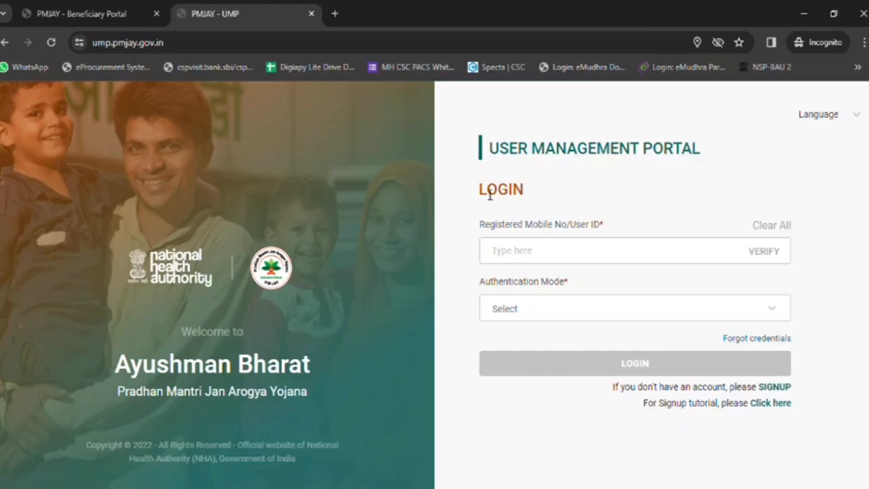
Step: Verify the registered mobile number on the login page and choose Mobile_OTP authentication
{"action": "left_click_drag", "start_coordinate": [479, 191], "coordinate": [544, 191]}
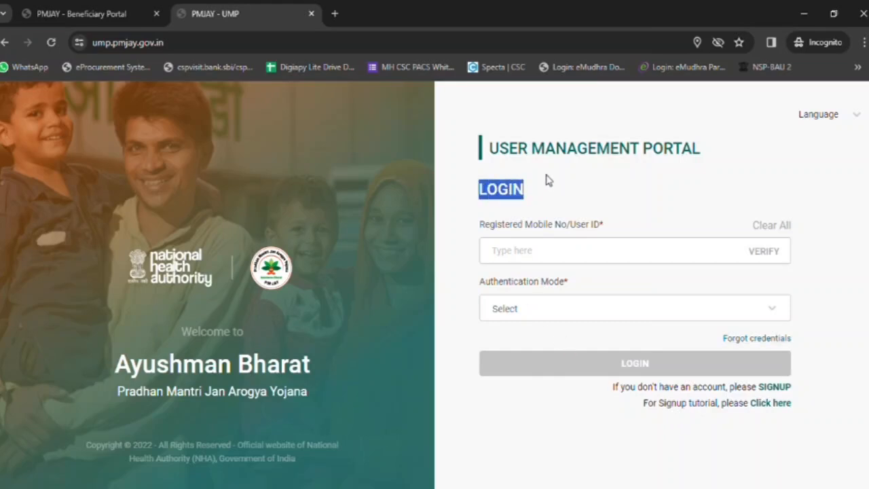
{"action": "left_click", "coordinate": [555, 254]}
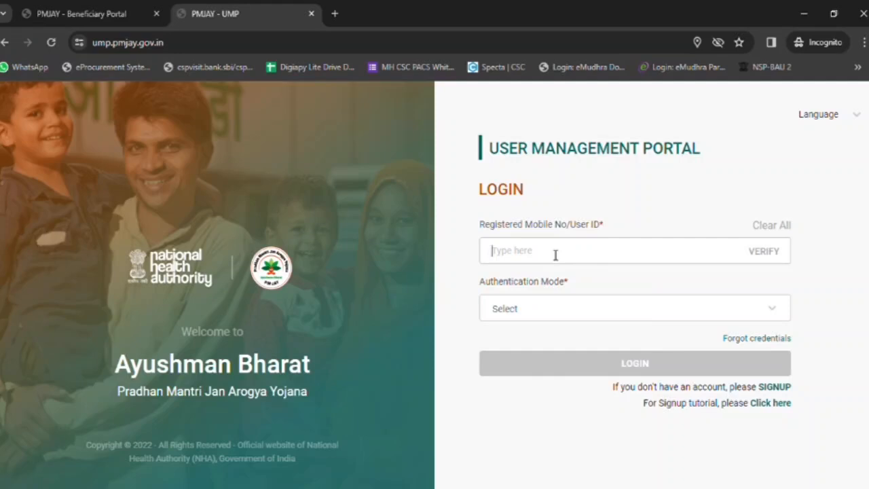
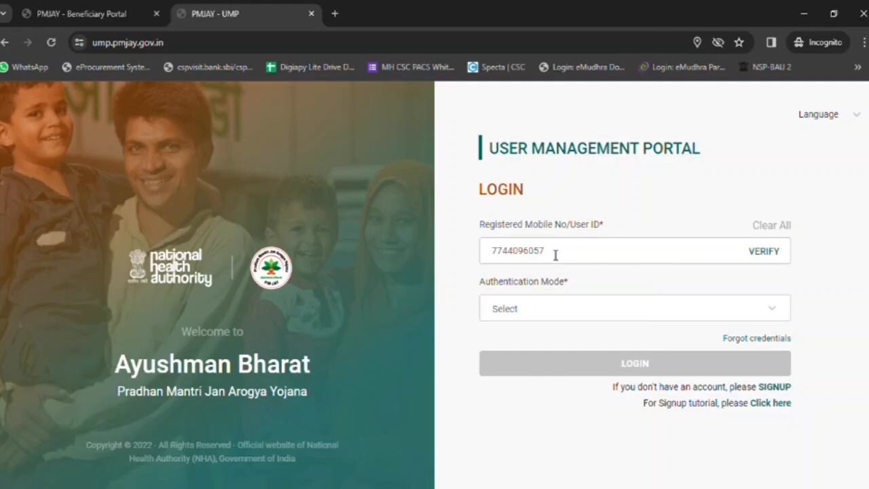
{"action": "left_click", "coordinate": [770, 253]}
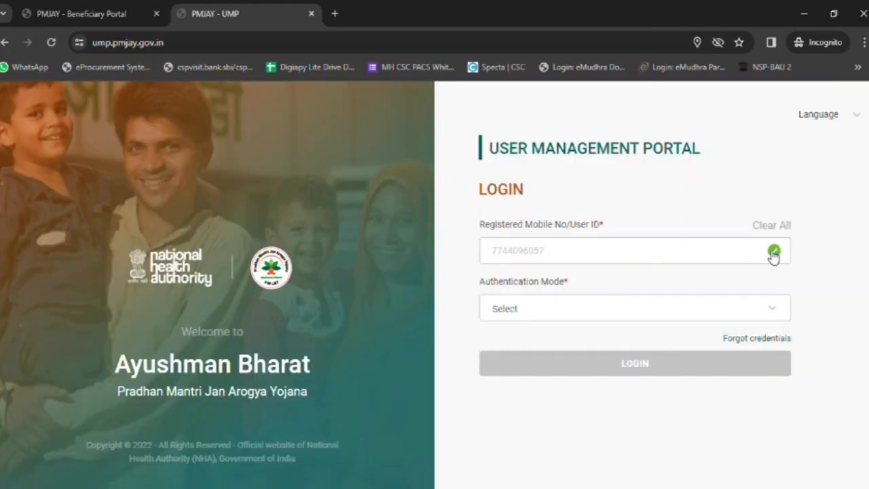
{"action": "left_click", "coordinate": [621, 311]}
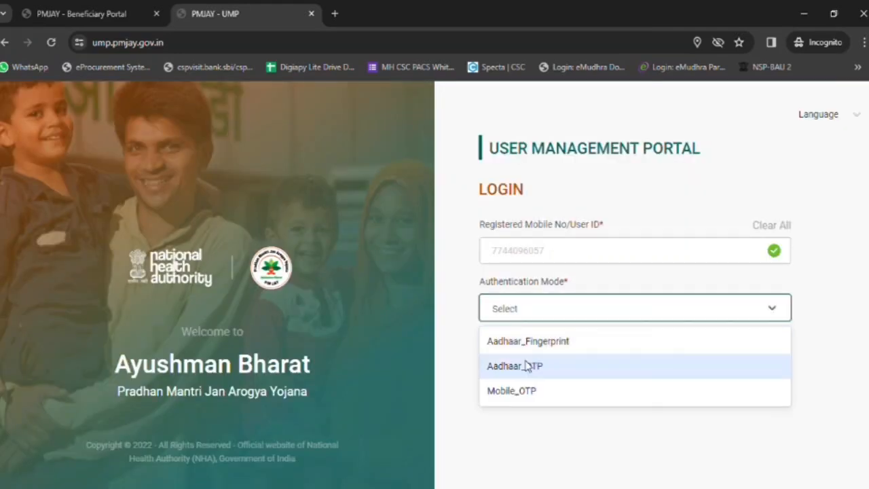
{"action": "left_click", "coordinate": [514, 389]}
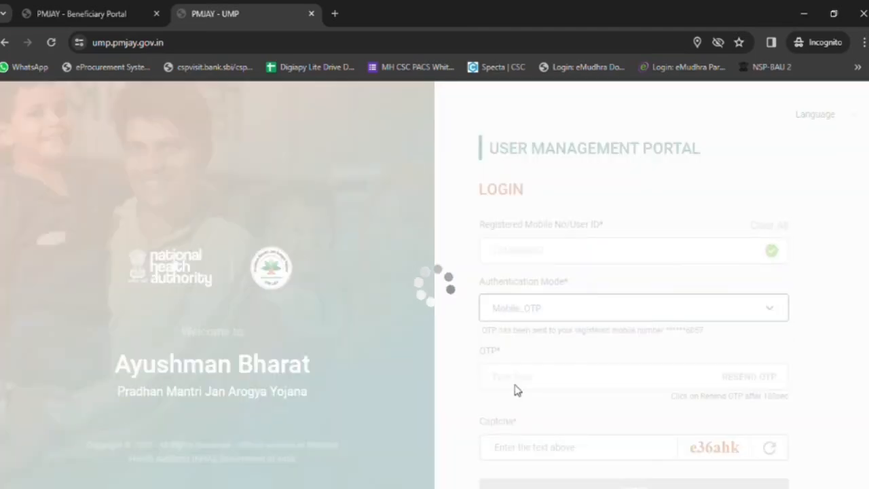
Step: Fill in the captcha and the received mobile OTP, then log in
{"action": "scroll", "coordinate": [550, 378], "scroll_direction": "down", "scroll_amount": 1}
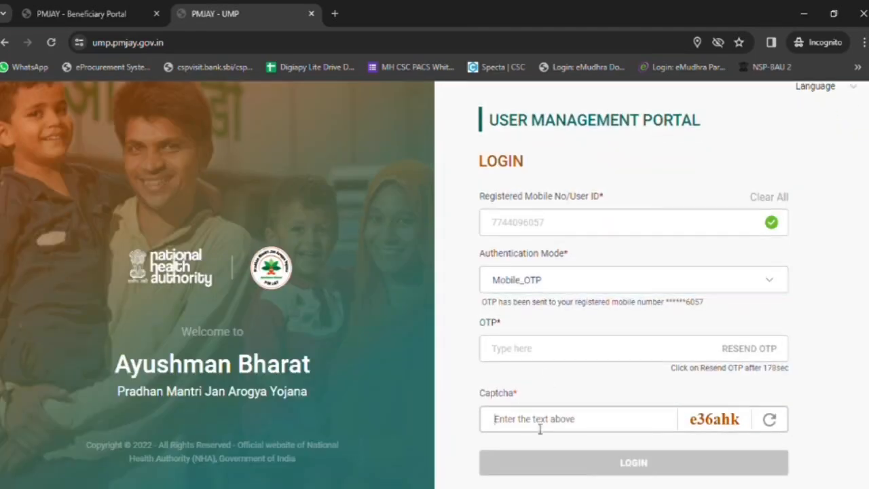
{"action": "left_click", "coordinate": [540, 428]}
{"action": "type", "text": "e36ahk"}
{"action": "left_click", "coordinate": [531, 349]}
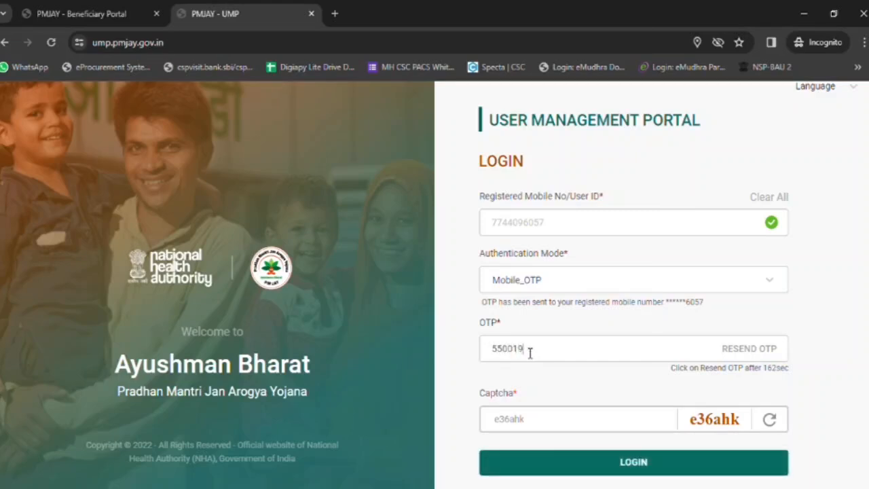
{"action": "left_click", "coordinate": [635, 463]}
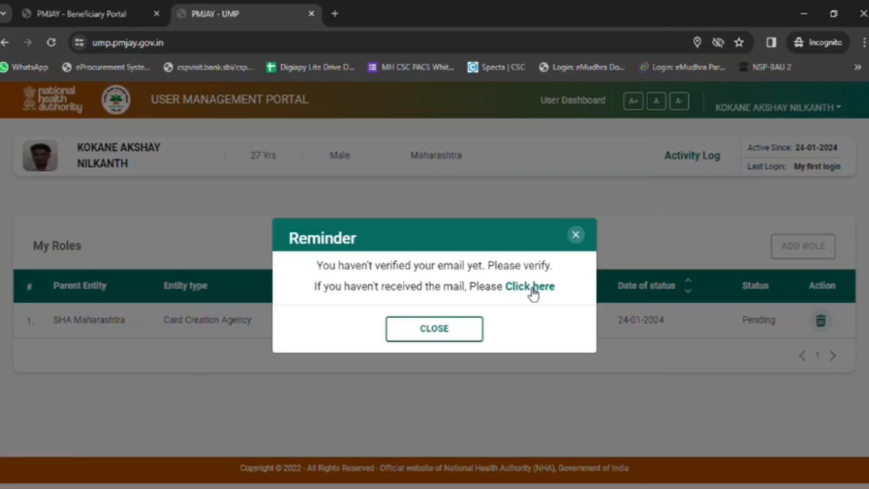
Step: Close the e-mail verification reminder and download the account details twice from the username menu
{"action": "left_click", "coordinate": [462, 330]}
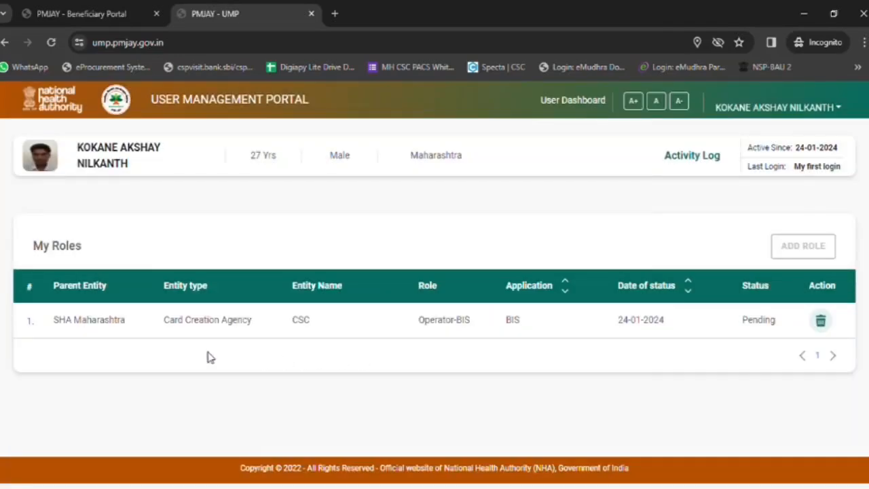
{"action": "left_click", "coordinate": [834, 109]}
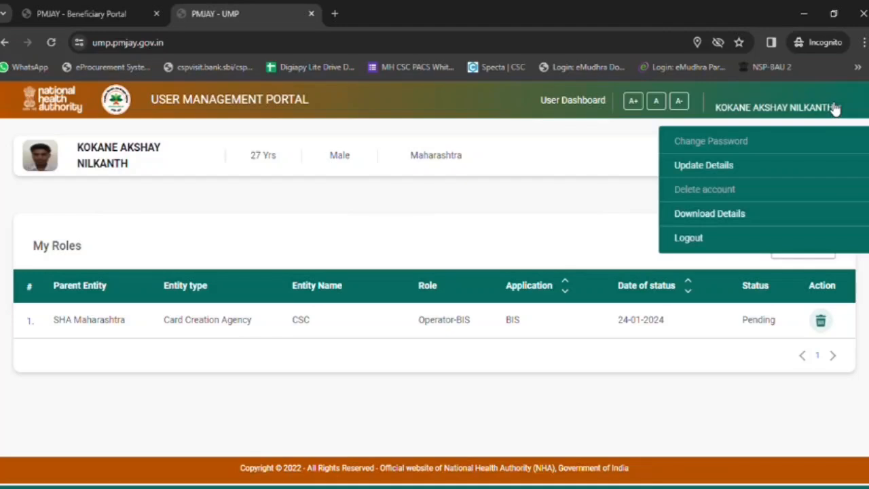
{"action": "left_click", "coordinate": [722, 214]}
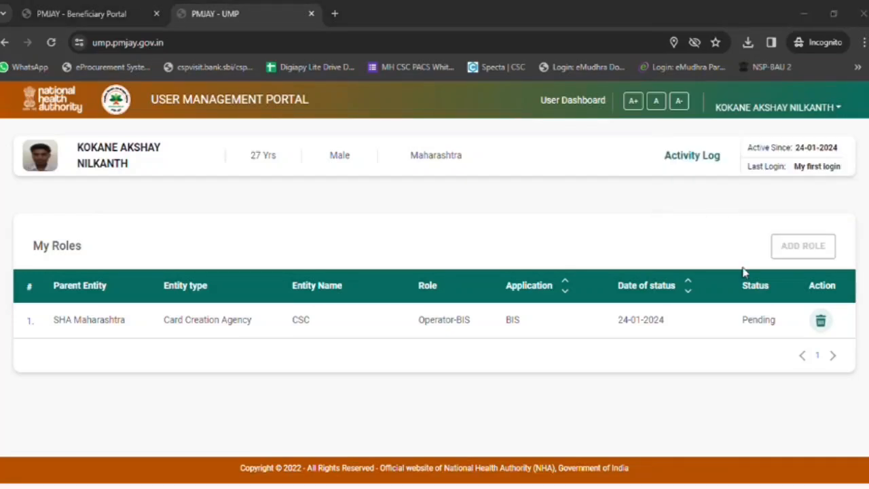
{"action": "left_click", "coordinate": [815, 107]}
{"action": "left_click", "coordinate": [717, 225]}
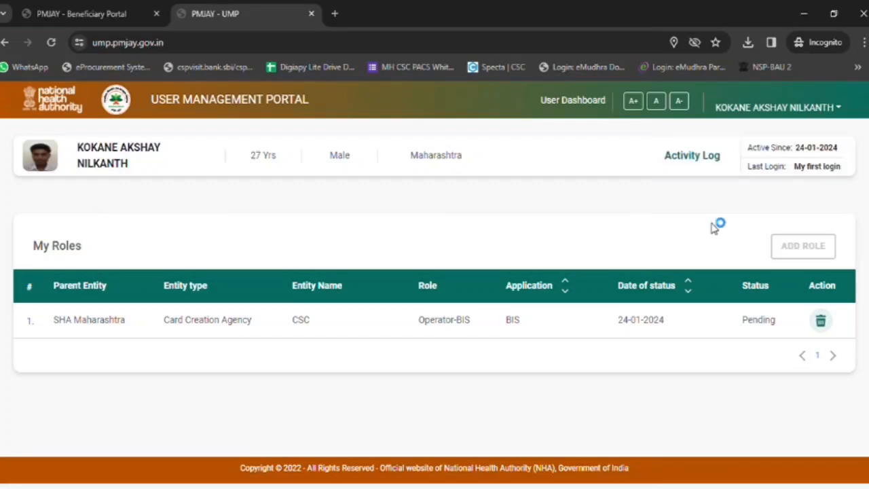